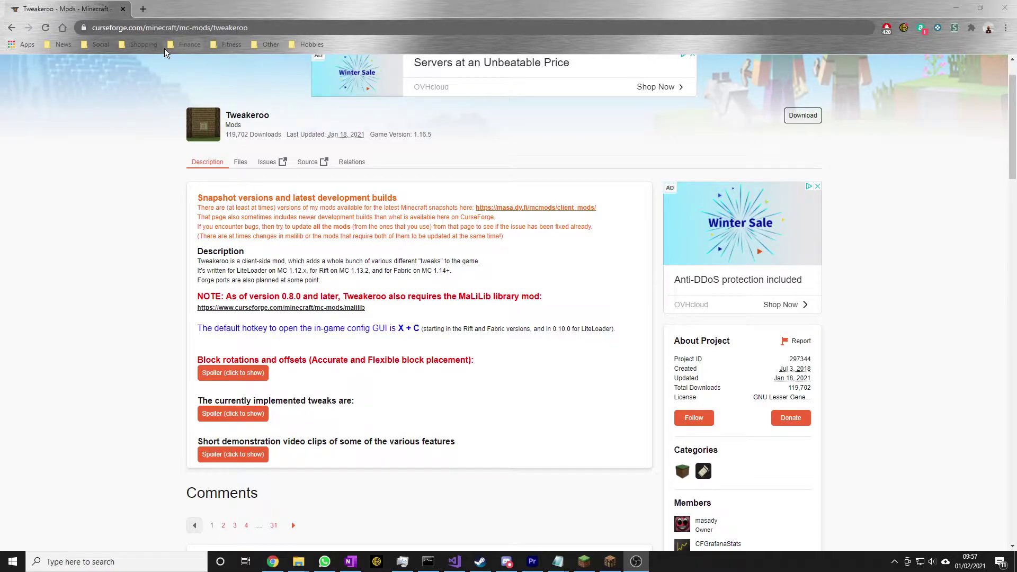
- Look over the Tweakeroo mod page's description, comments and recent files
scroll(632, 300, down, 4)
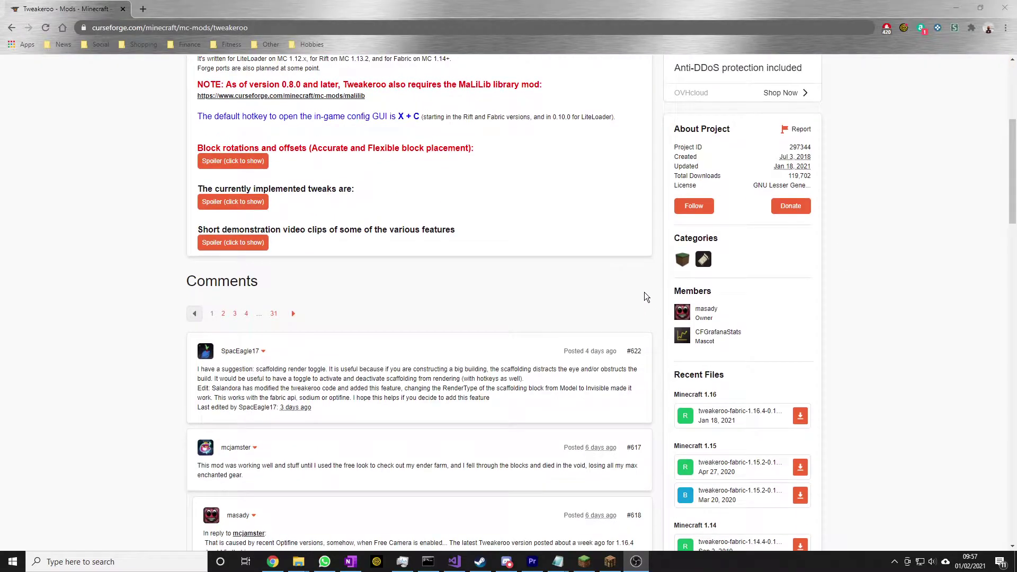
scroll(644, 292, down, 1)
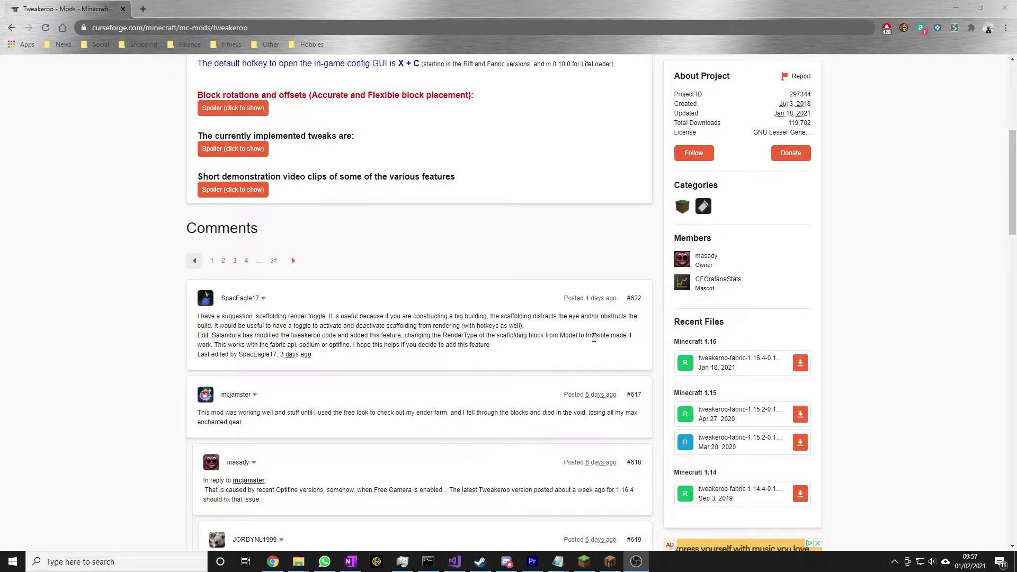
scroll(459, 283, up, 6)
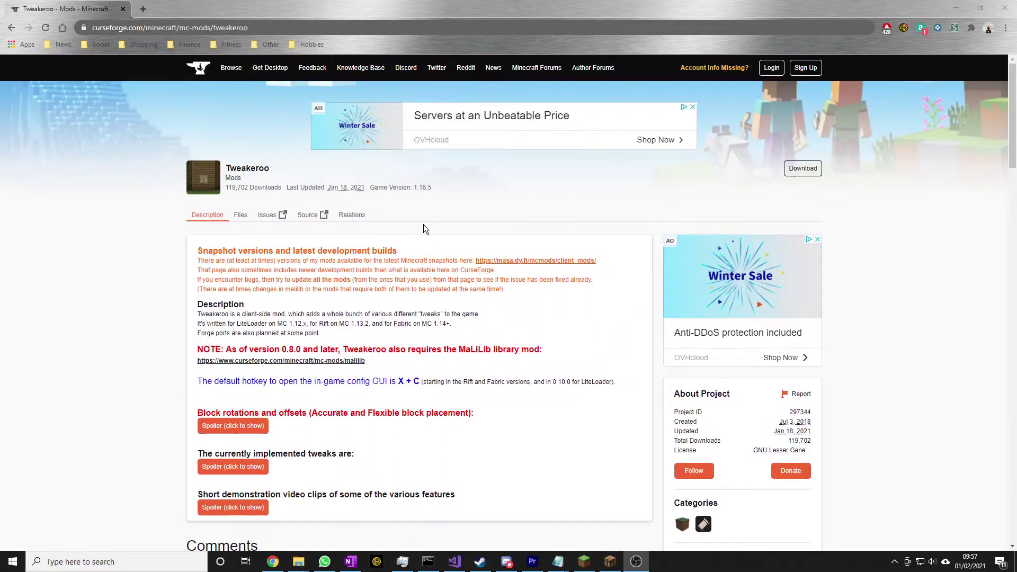
- Browse Tweakeroo's full list of downloadable files for the available game versions and return to its description
click(241, 220)
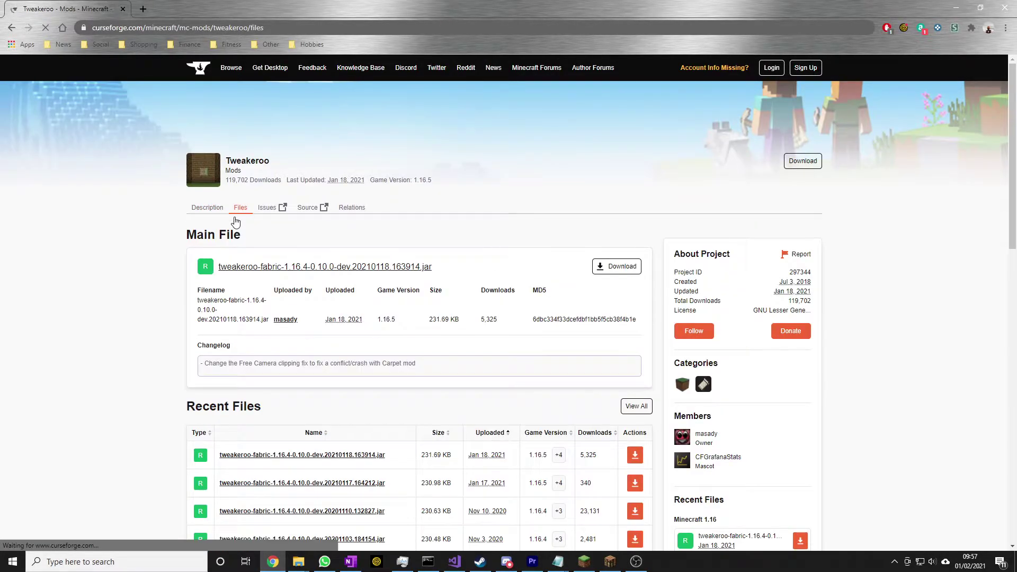
scroll(536, 278, down, 12)
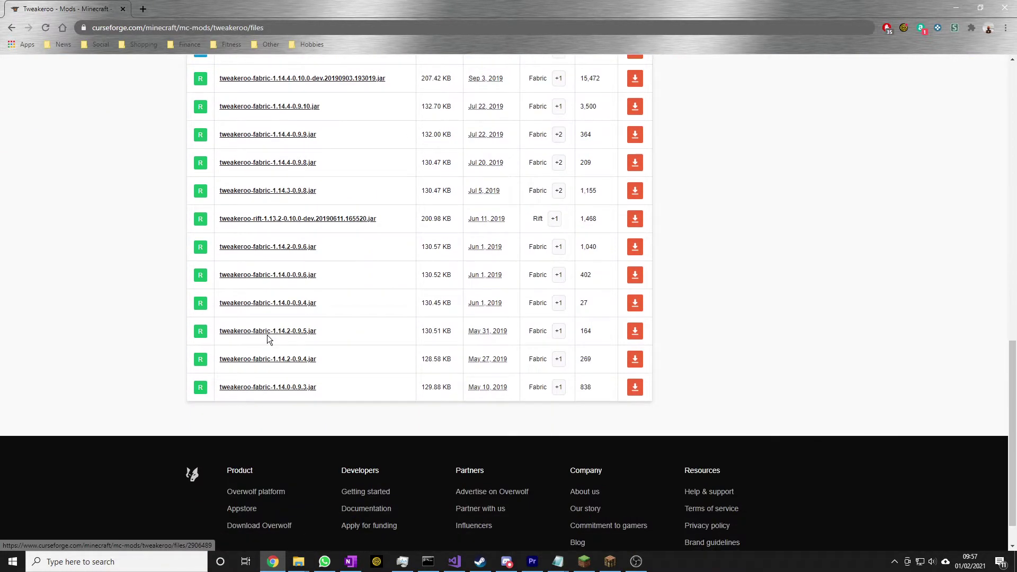
scroll(267, 337, up, 8)
scroll(274, 324, down, 3)
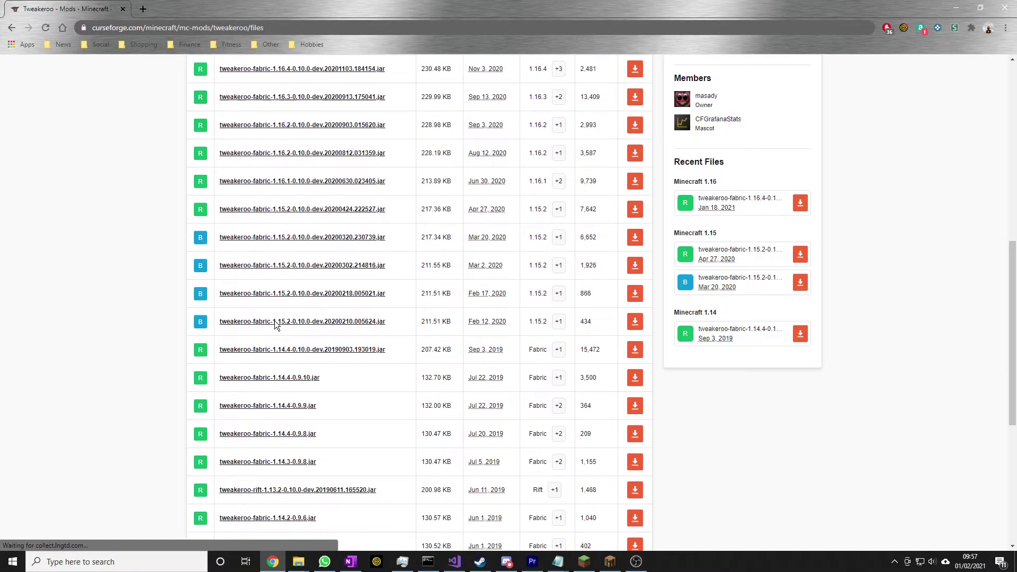
scroll(274, 320, up, 9)
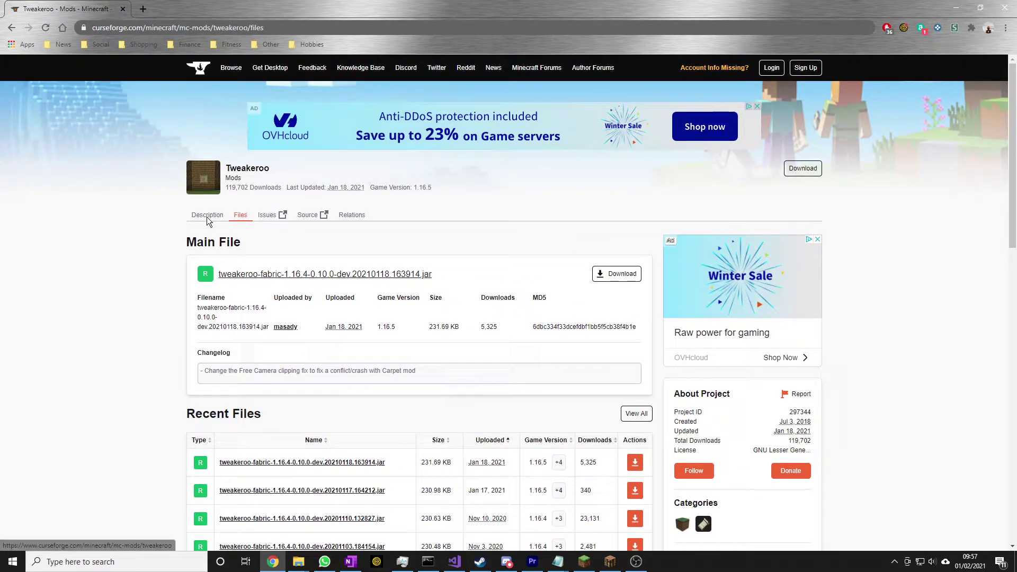
click(207, 217)
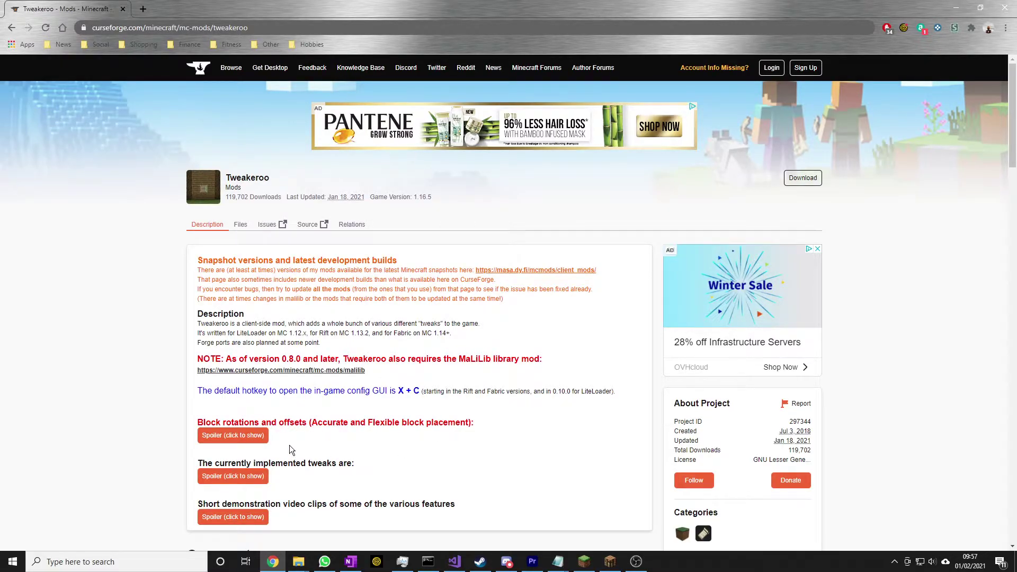
- Switch to the Mods folder in File Explorer and select the tweakeroo-fabric-1.16.4 jar file
click(302, 564)
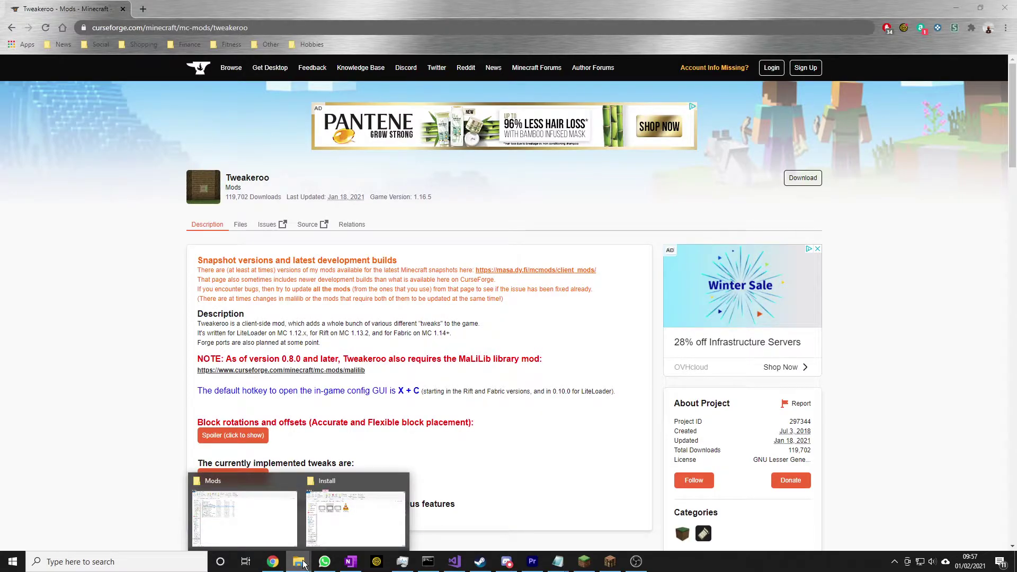
click(264, 509)
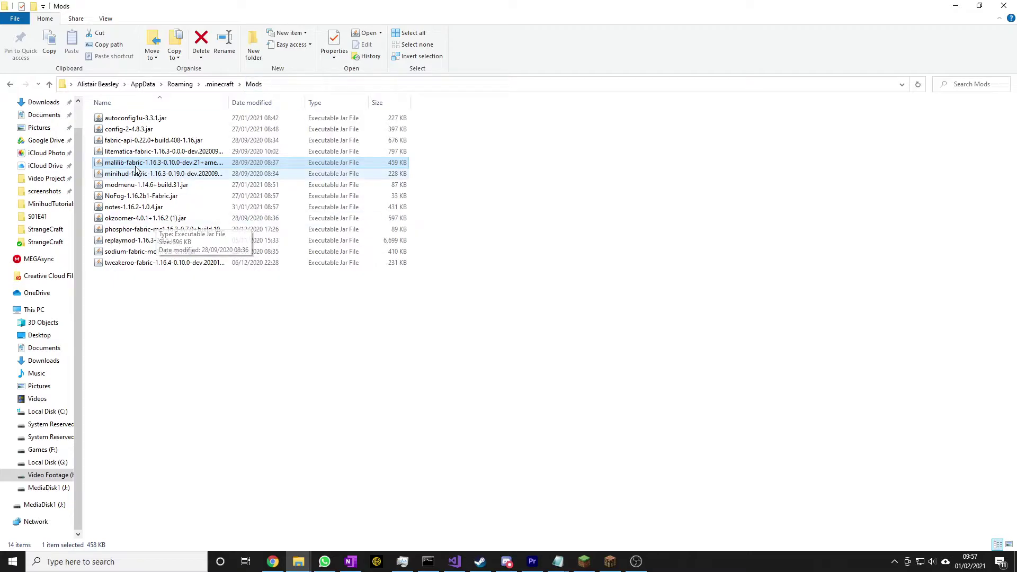
click(119, 263)
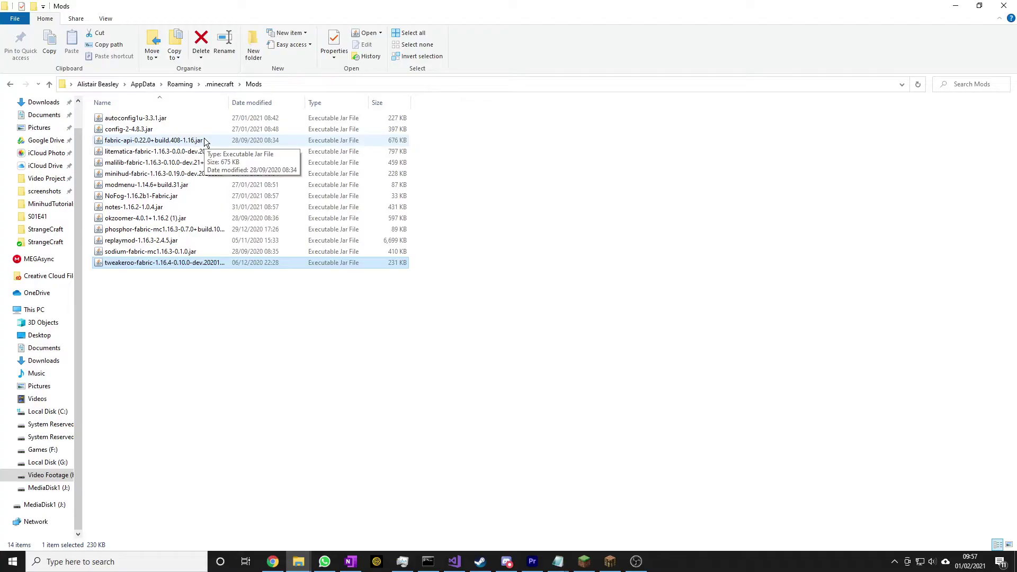
- Go to the %appdata%\.minecraft folder and open its Mods subfolder
click(292, 86)
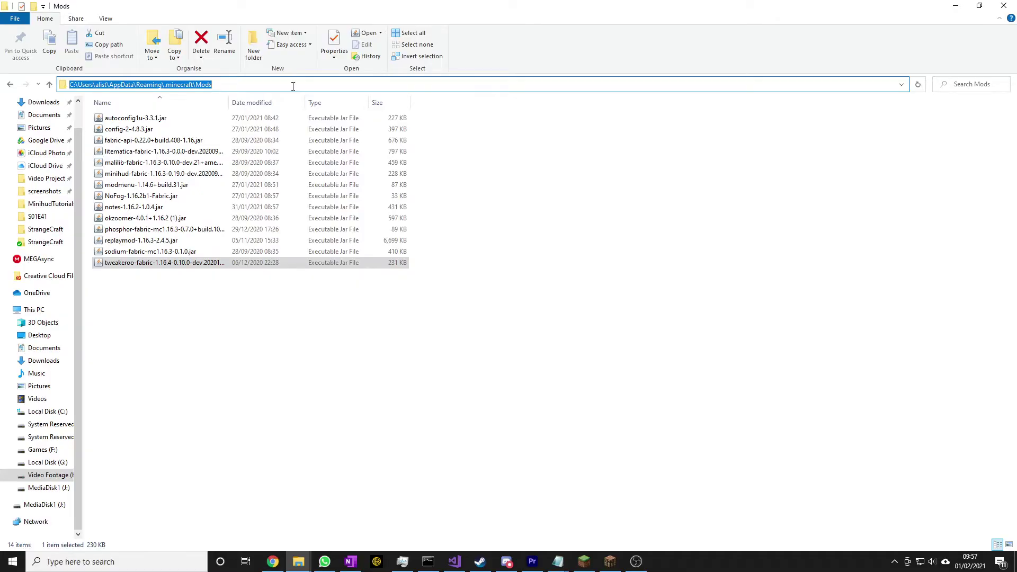
text(%app)
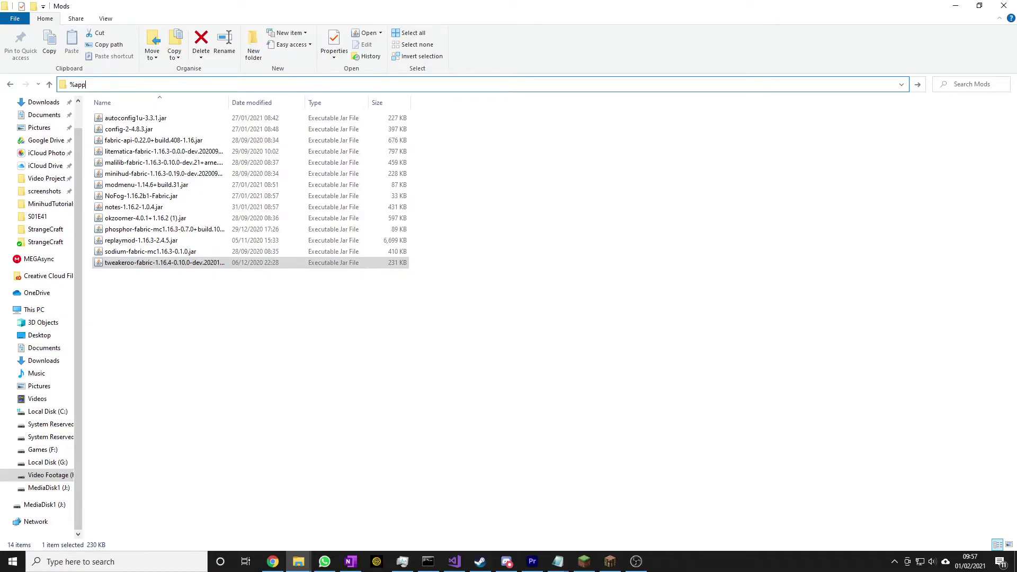
text(data%\.m)
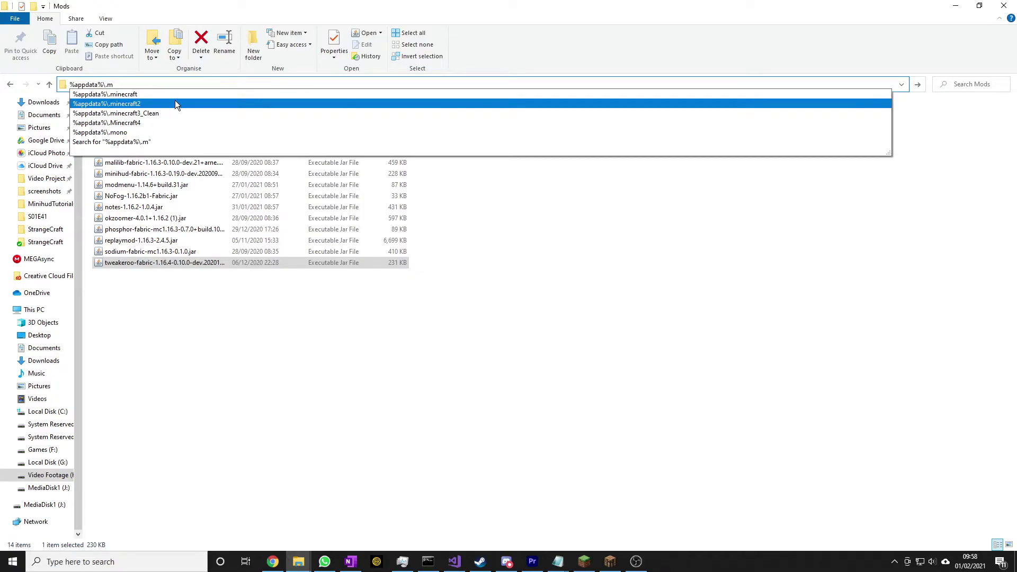
click(165, 94)
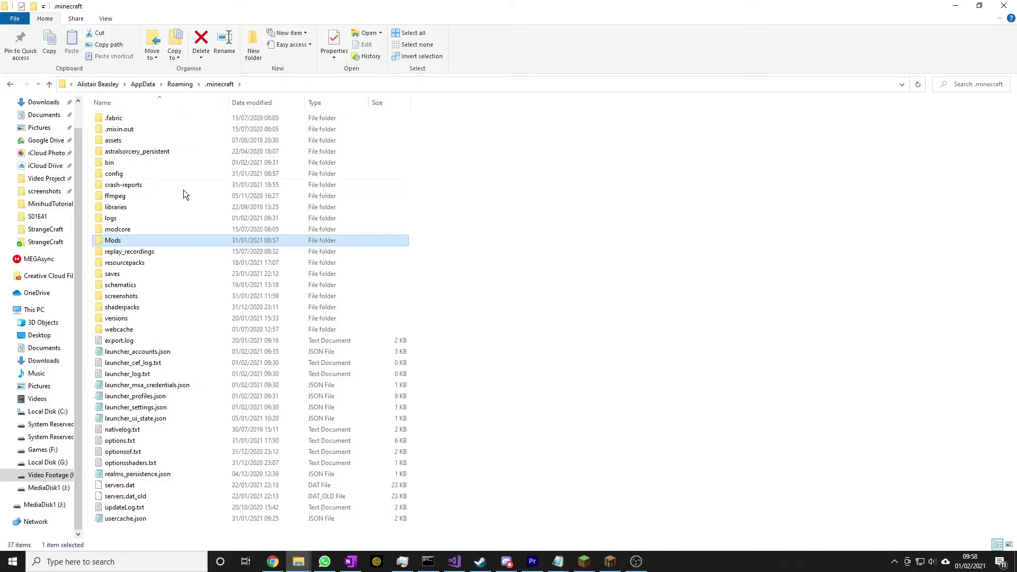
double_click(113, 242)
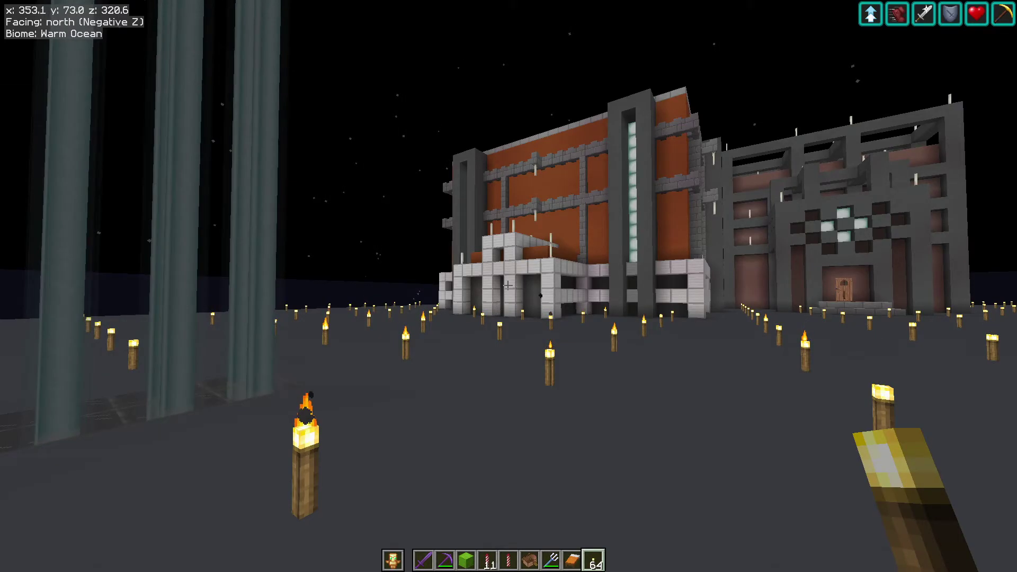
- Open the Tweakeroo configuration in Minecraft and look through its fixes, toggles and hotkeys categories, ending on Generic Hotkeys
key(x+c)
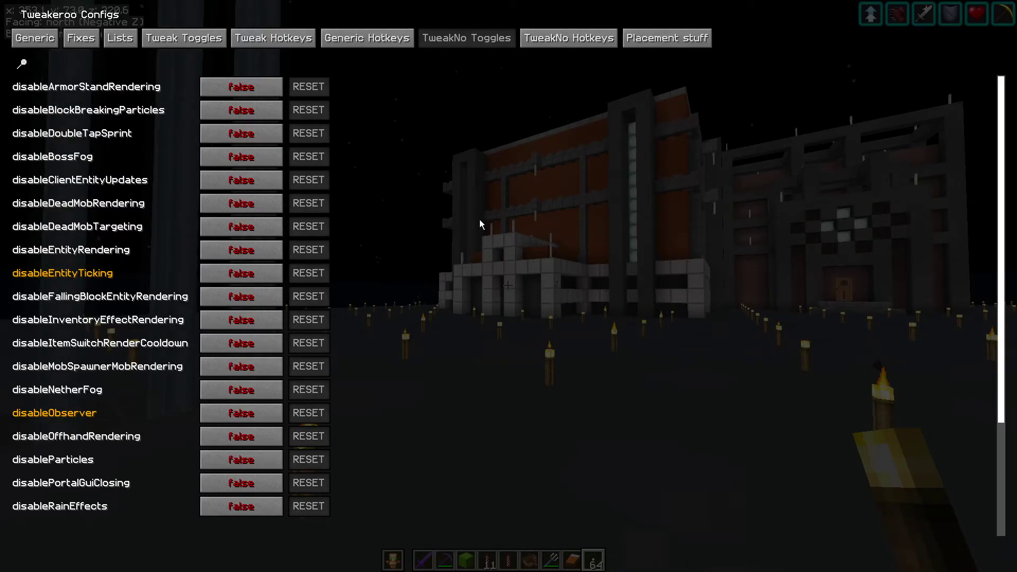
click(47, 42)
click(80, 37)
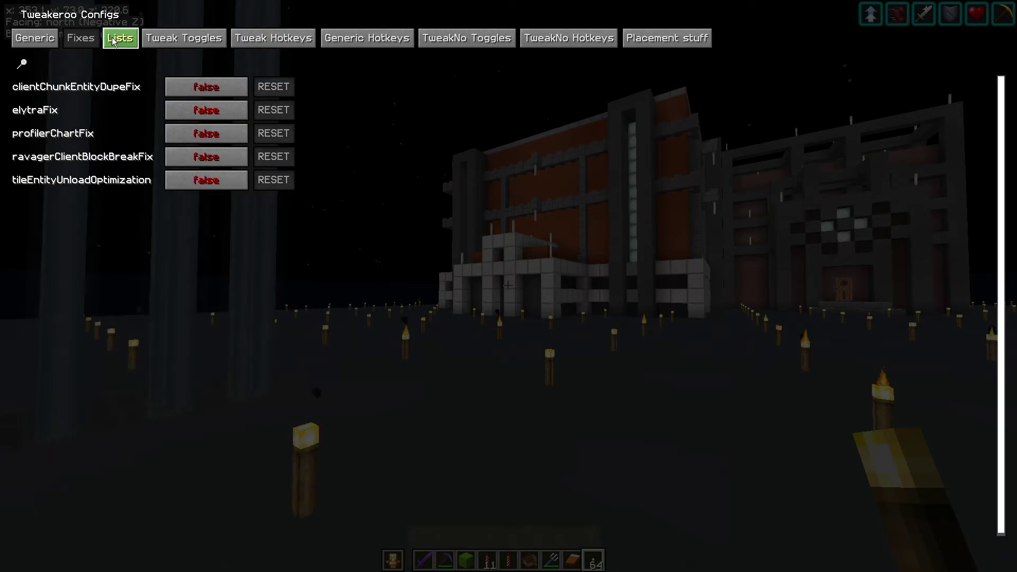
click(183, 38)
click(274, 37)
click(367, 38)
click(449, 38)
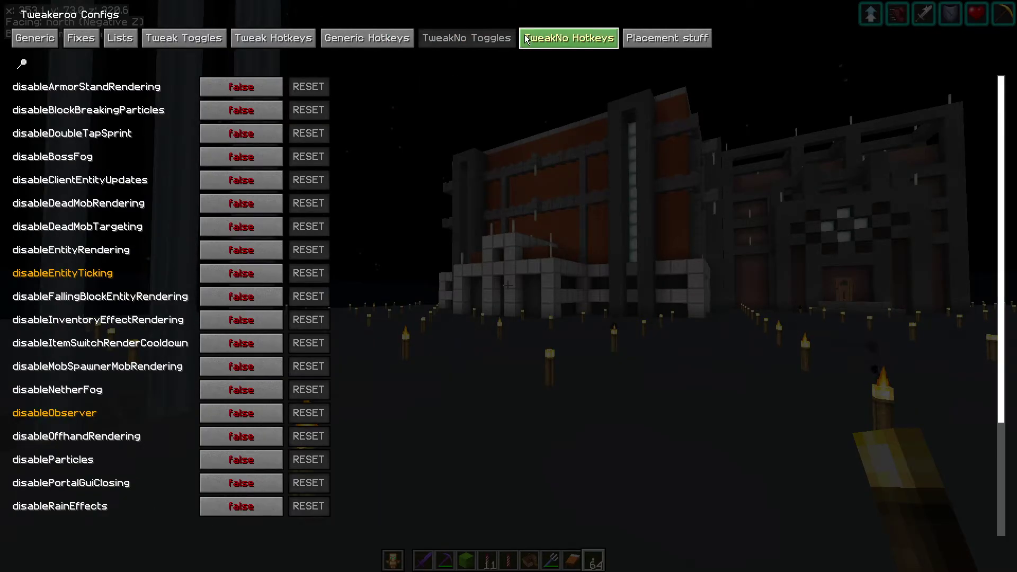
click(569, 37)
click(466, 38)
click(396, 42)
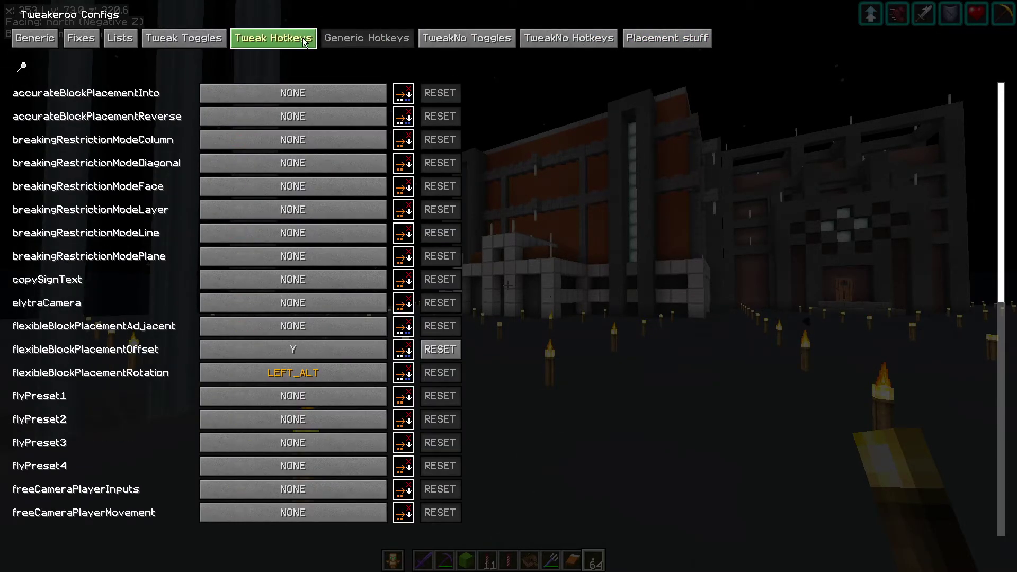
click(273, 37)
click(363, 35)
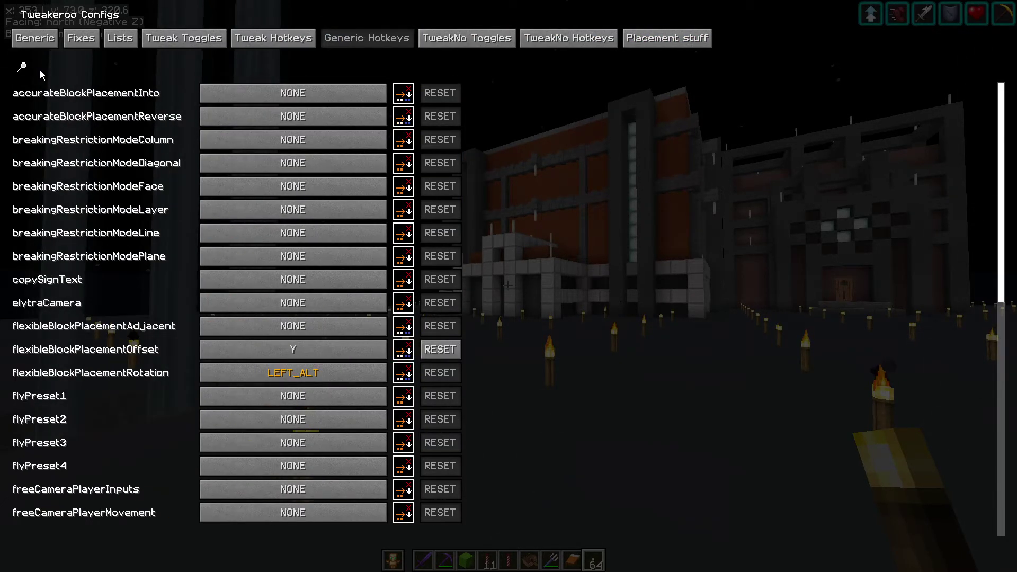
- Search the generic hotkeys for "gui", clear the search and leave the configuration
click(22, 67)
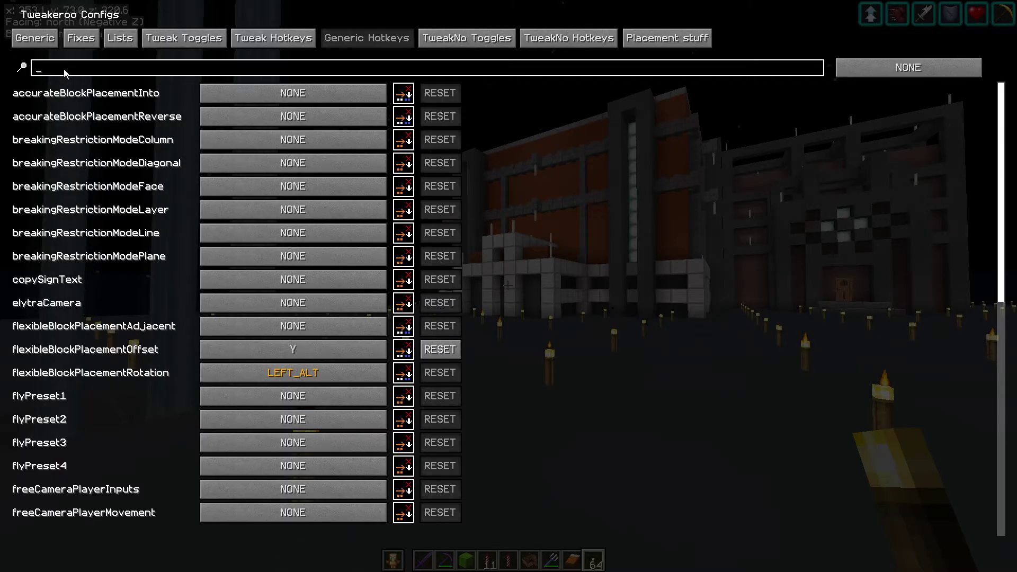
text(gui)
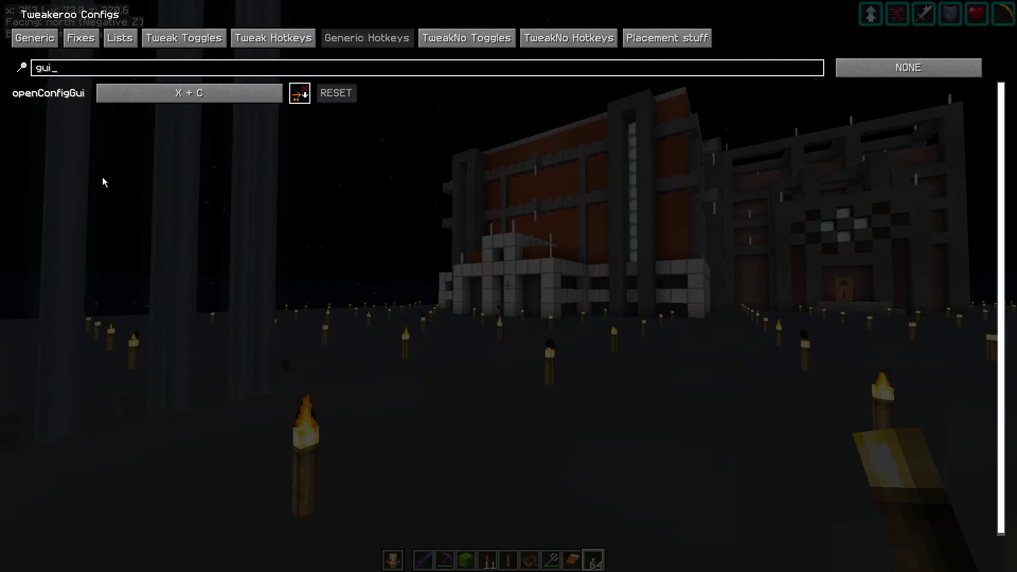
key(BackSpace)
key(BackSpace)
key(BackSpace)
text(1)
key(BackSpace)
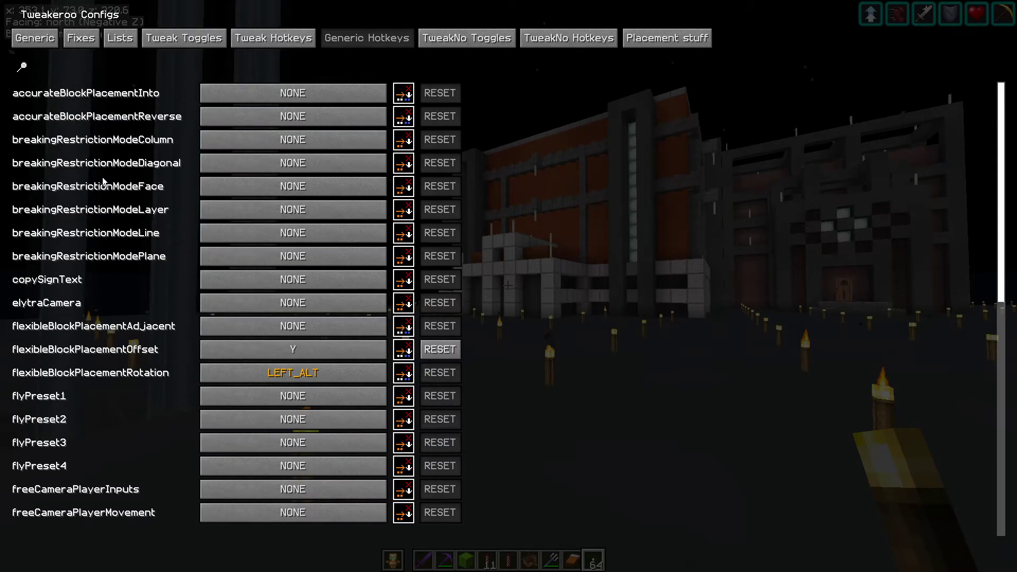
key(Escape)
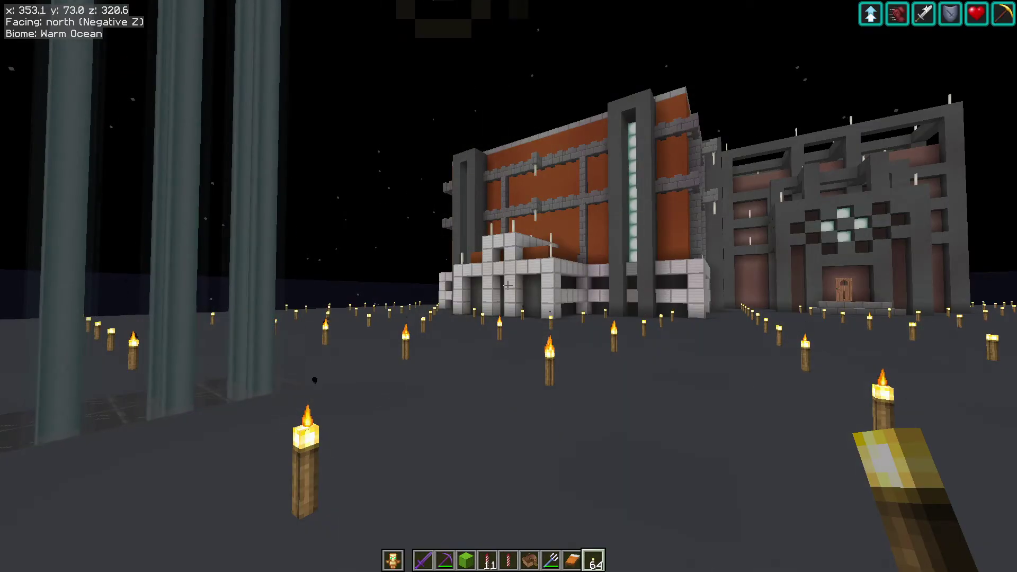
- Open the Tweakeroo configuration from its entry in the game's list of loaded mods, and return to the game
key(Escape)
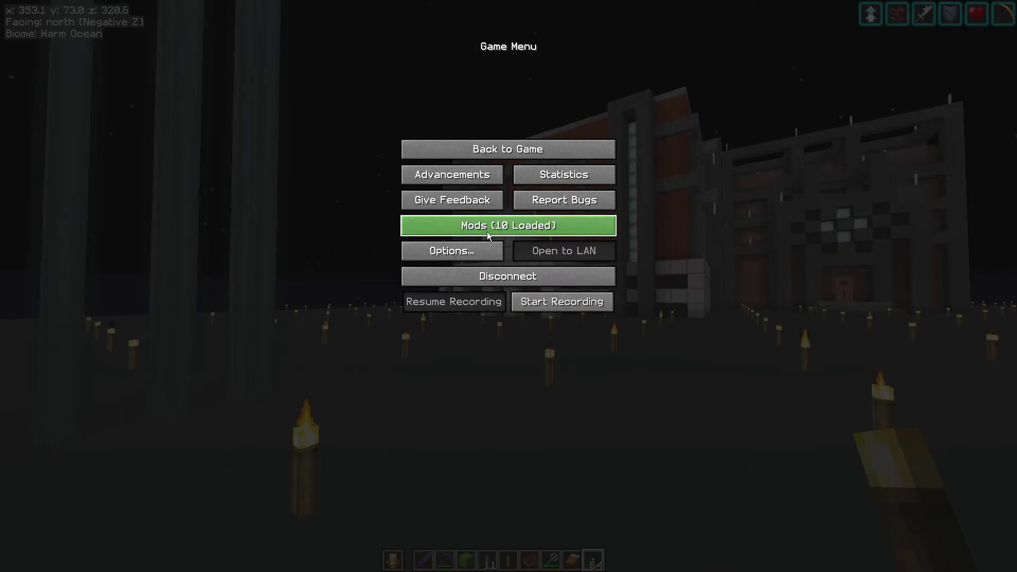
click(528, 229)
click(121, 478)
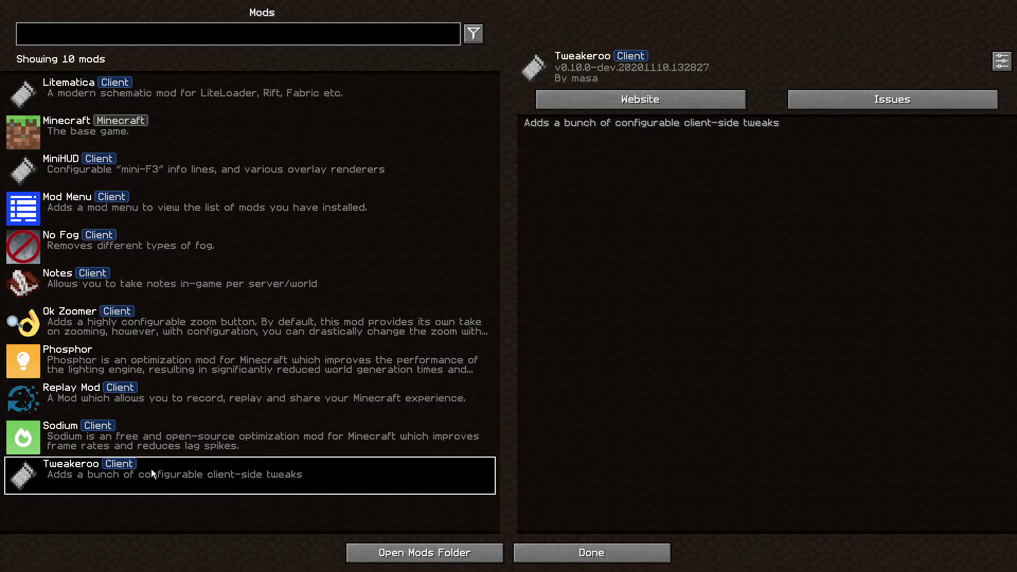
click(102, 216)
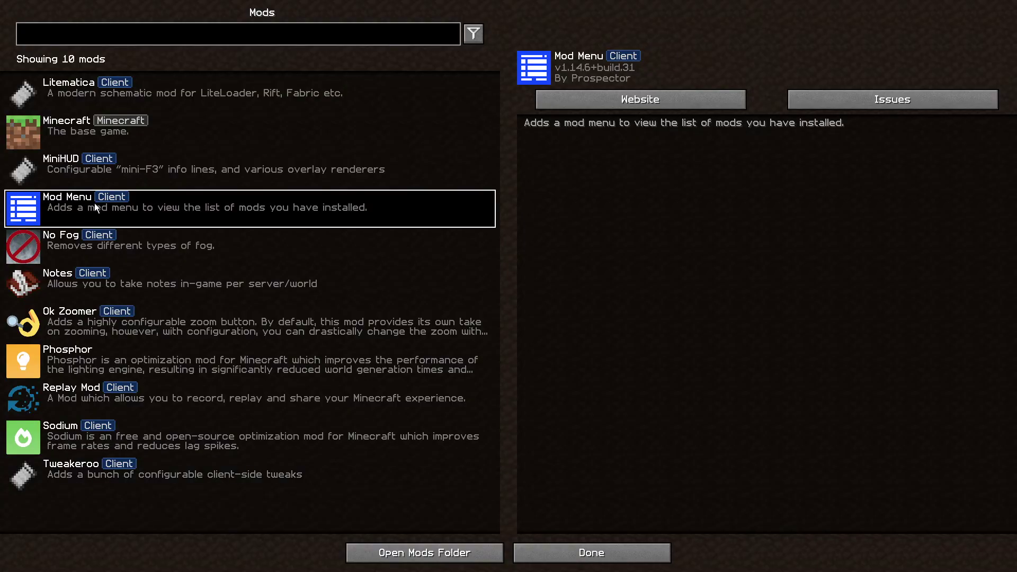
click(175, 477)
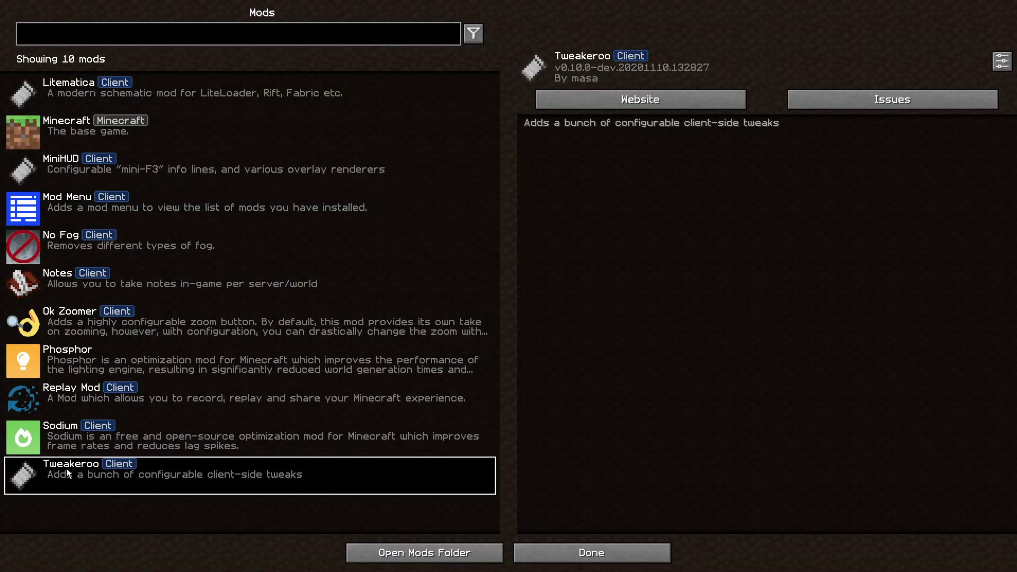
click(1006, 60)
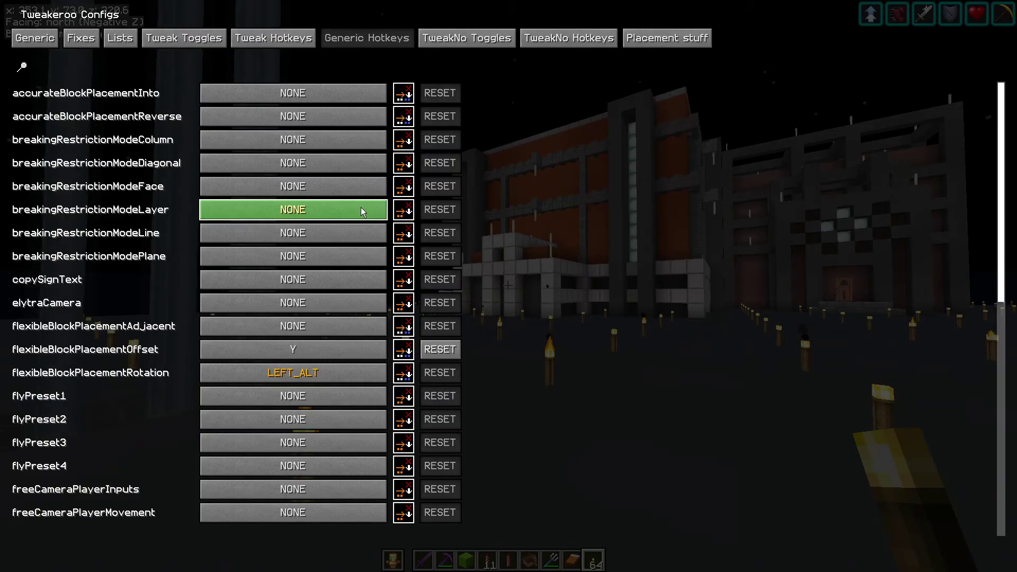
key(Escape)
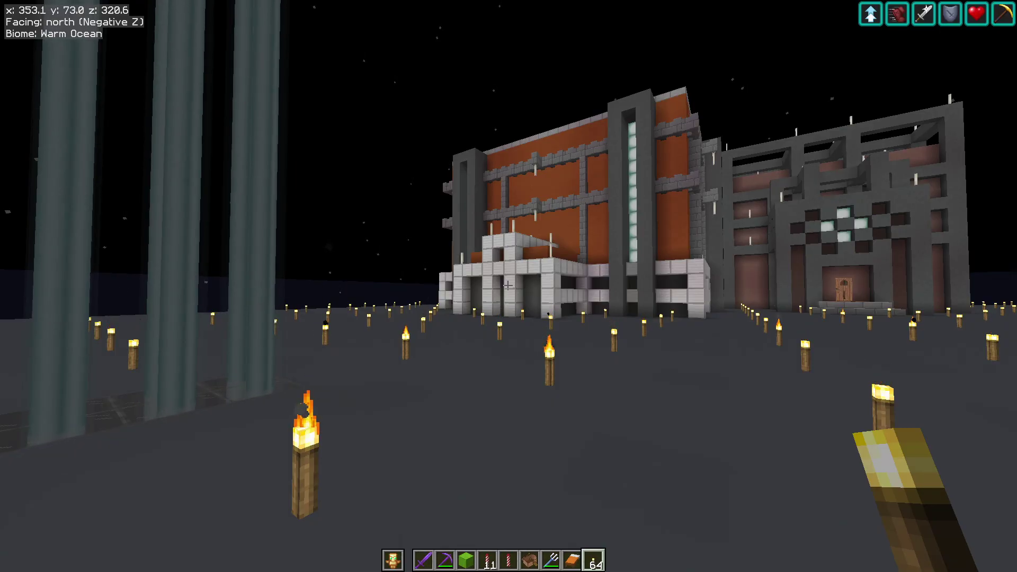
mouse_move(318, 286)
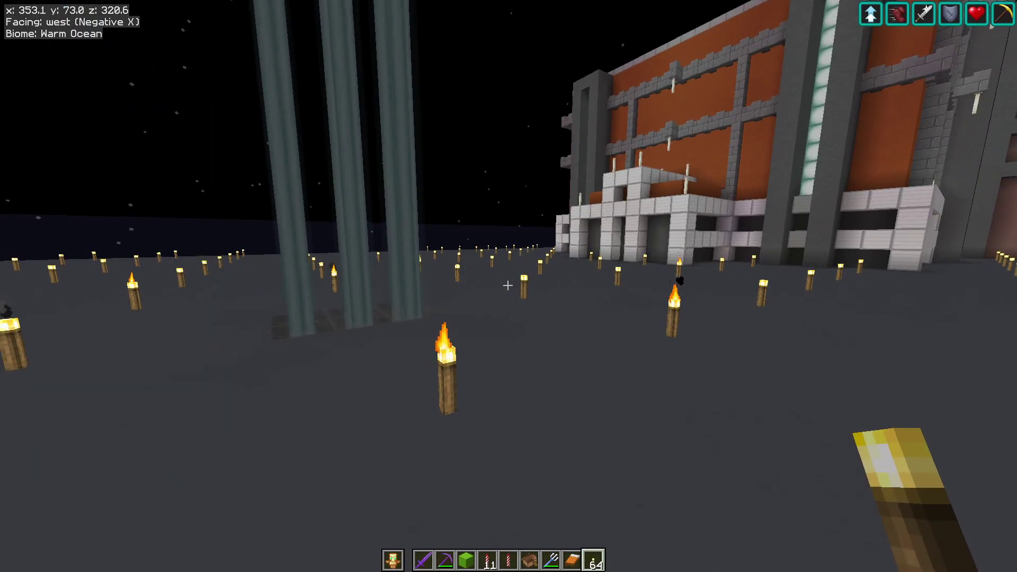